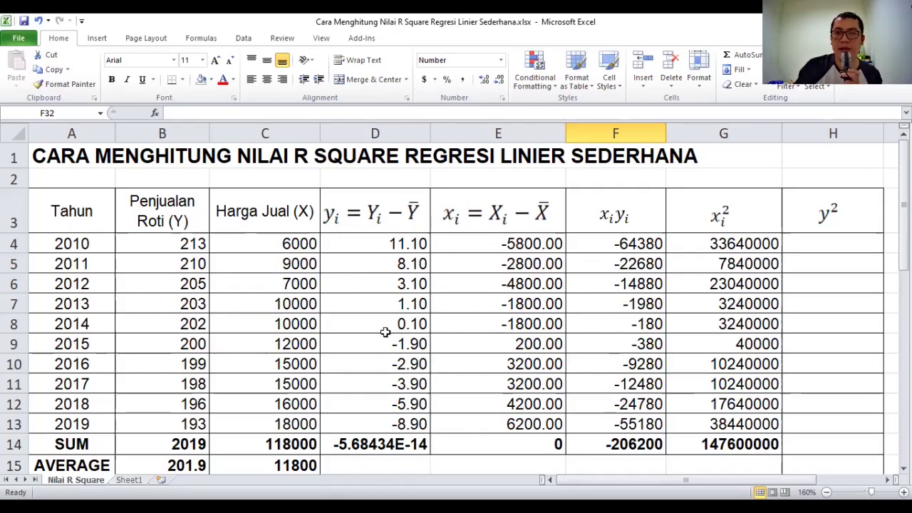
# Review the existing b̂1 formula, the Σxy total and the xy product formulas
pyautogui.scroll(-2, 382, 328)
pyautogui.scroll(-1, 383, 327)
pyautogui.scroll(-2, 383, 328)
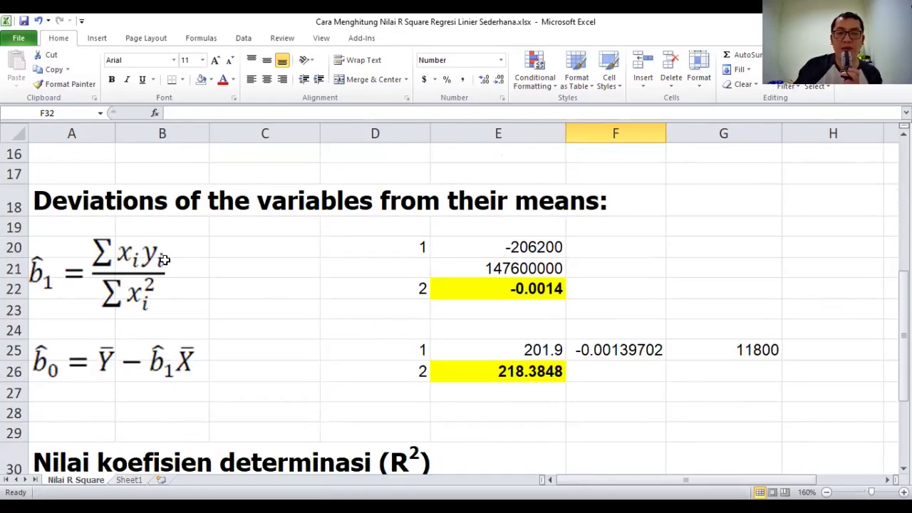
pyautogui.scroll(2, 271, 229)
pyautogui.scroll(-4, 271, 246)
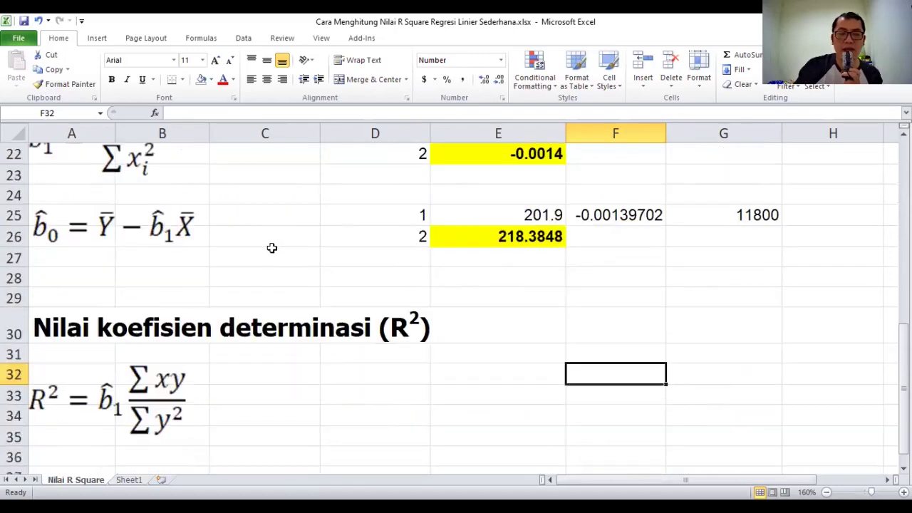
pyautogui.scroll(4, 271, 247)
pyautogui.scroll(2, 270, 247)
pyautogui.scroll(1, 278, 244)
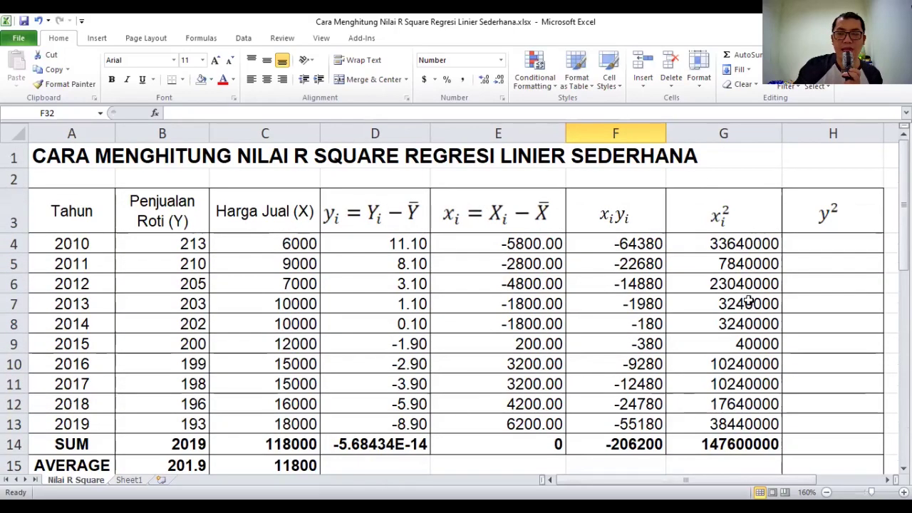
pyautogui.scroll(-1, 522, 287)
pyautogui.scroll(-3, 521, 286)
pyautogui.scroll(-1, 522, 287)
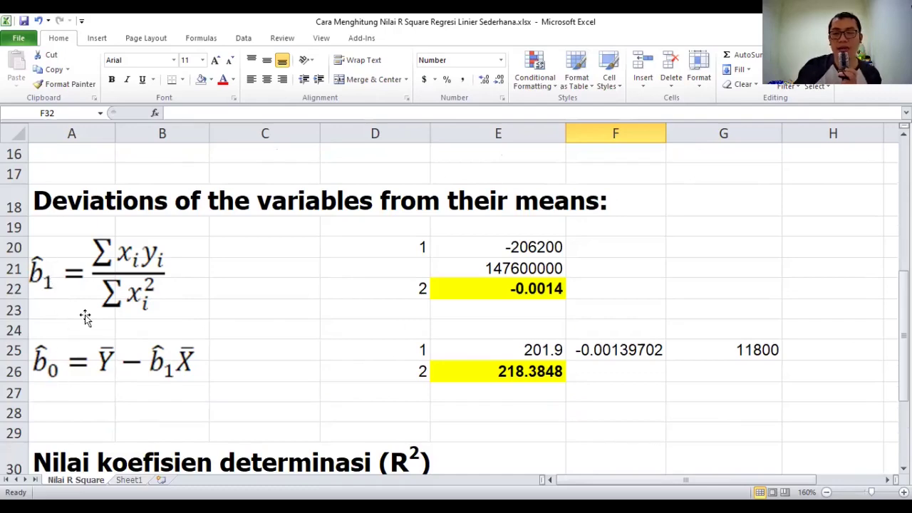
pyautogui.scroll(-3, 261, 347)
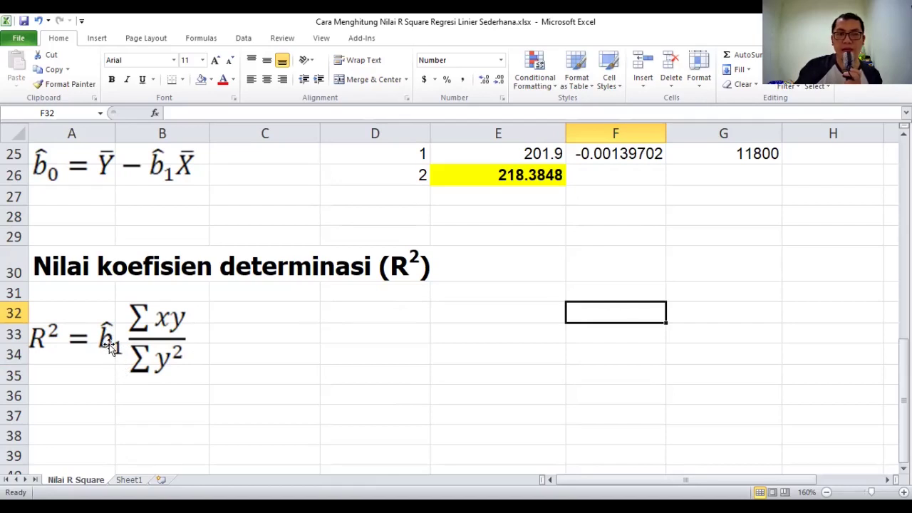
pyautogui.scroll(1, 109, 344)
pyautogui.scroll(1, 106, 342)
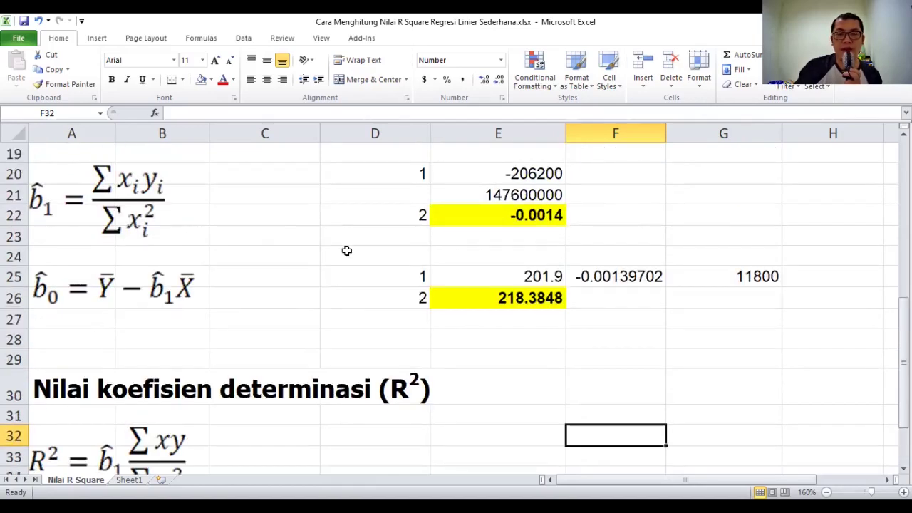
pyautogui.click(494, 224)
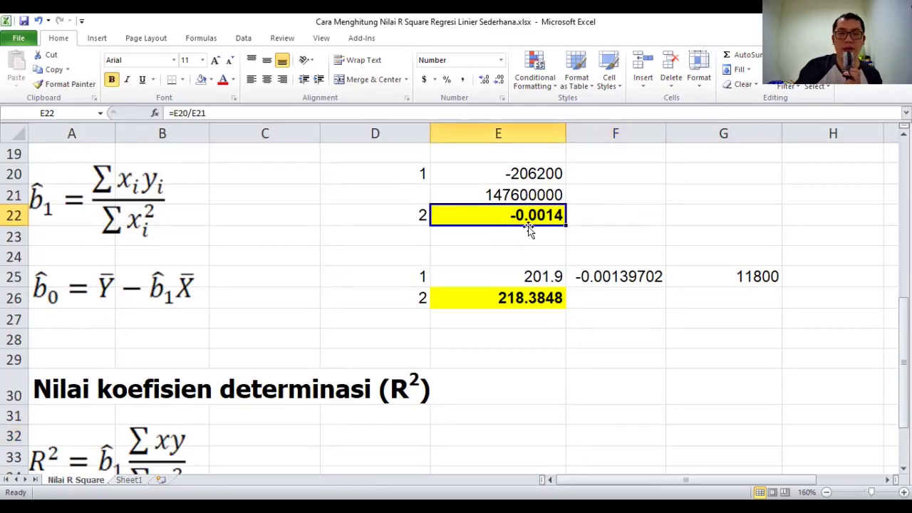
pyautogui.scroll(-1, 211, 407)
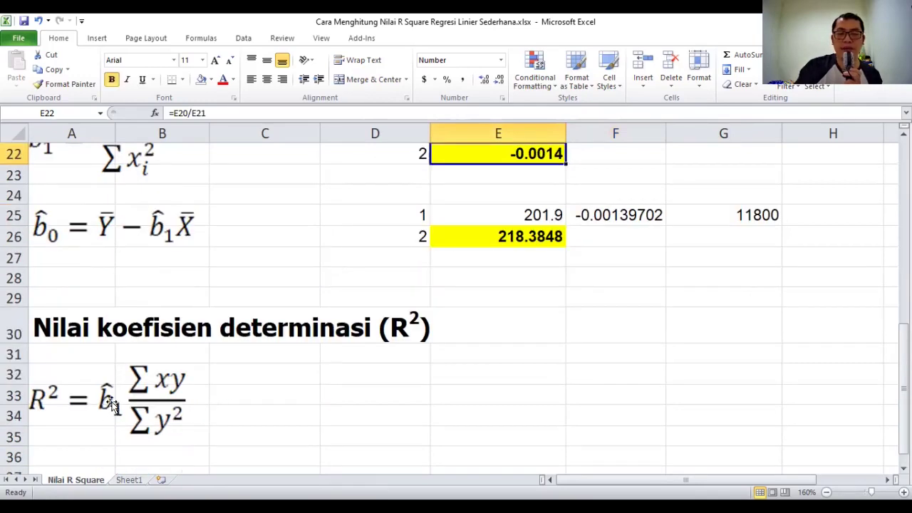
pyautogui.scroll(1, 167, 398)
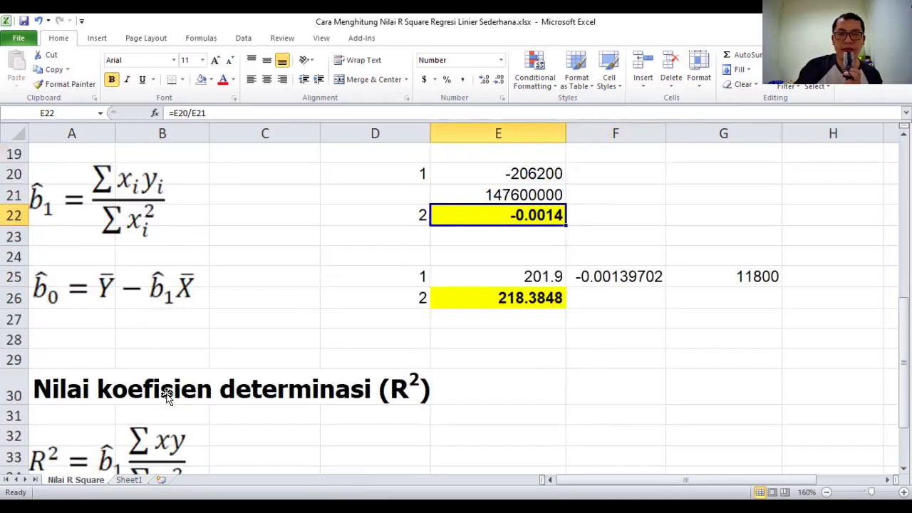
pyautogui.scroll(1, 200, 363)
pyautogui.scroll(2, 203, 365)
pyautogui.scroll(1, 204, 366)
pyautogui.scroll(1, 205, 365)
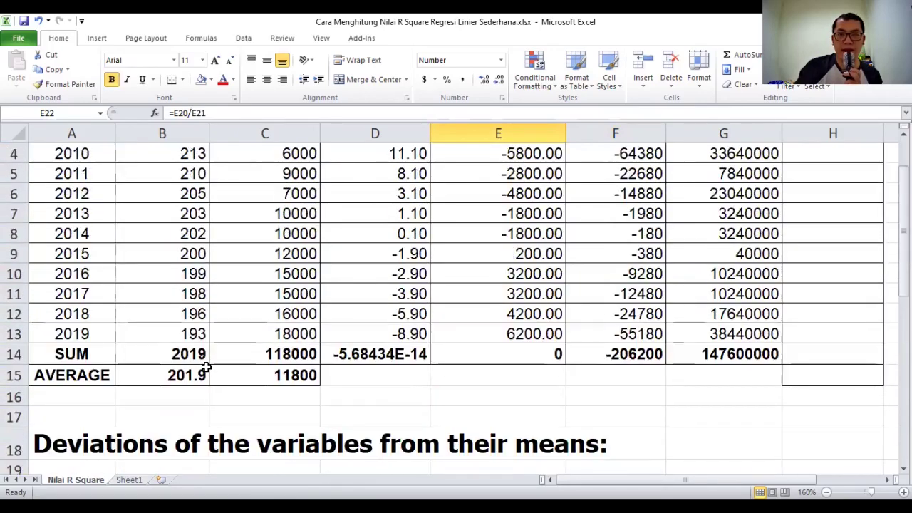
pyautogui.scroll(1, 206, 366)
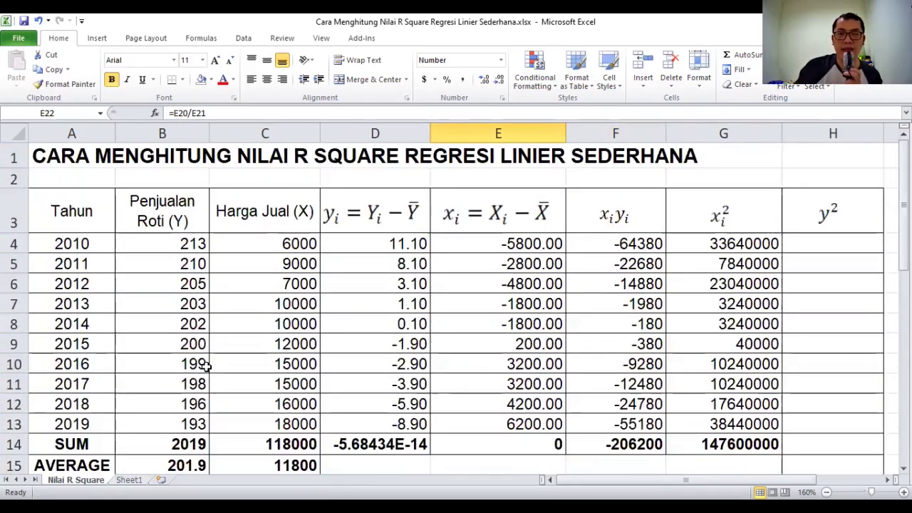
pyautogui.click(611, 445)
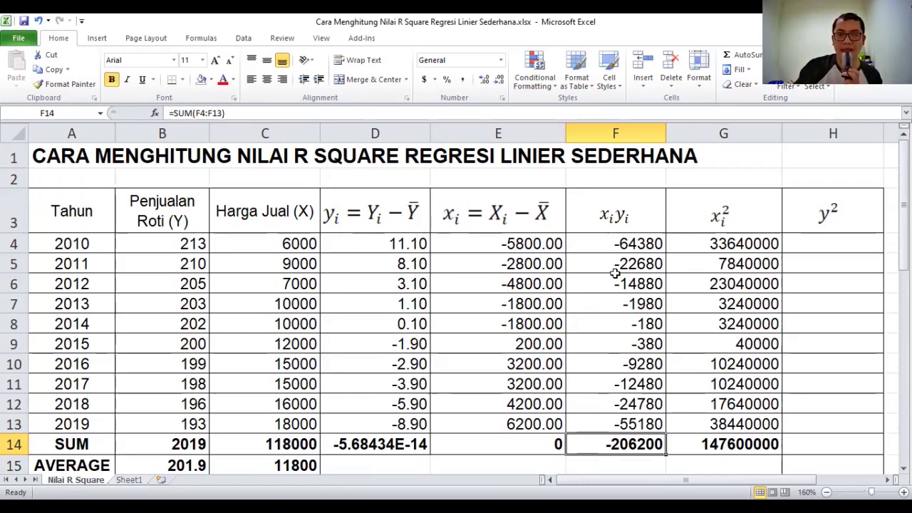
pyautogui.click(615, 244)
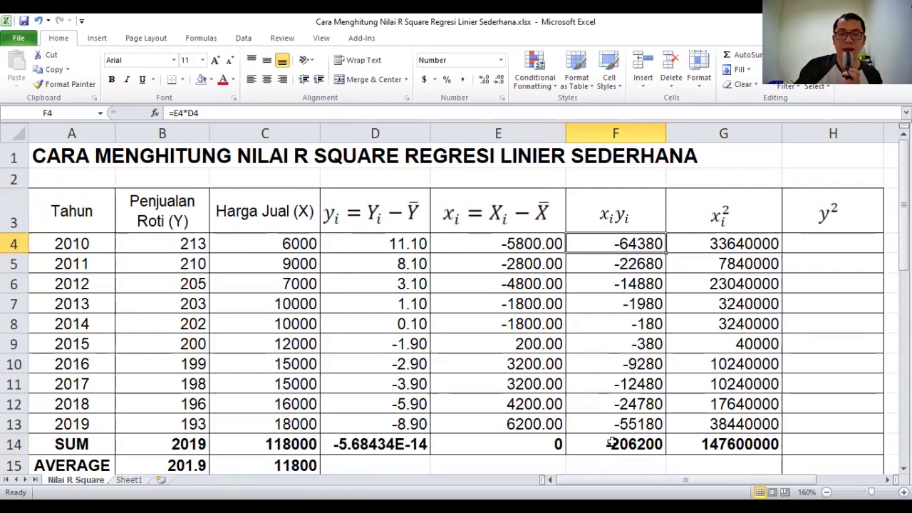
pyautogui.scroll(-1, 616, 270)
pyautogui.scroll(-3, 617, 271)
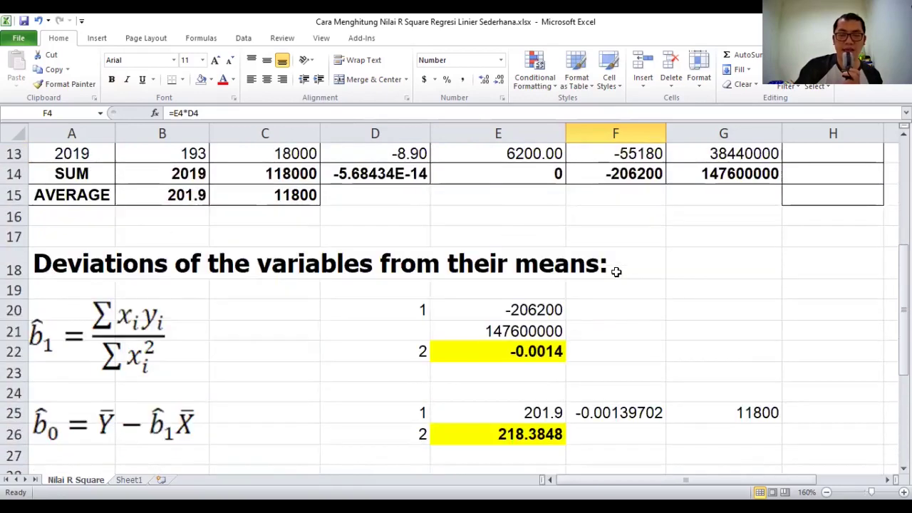
pyautogui.scroll(-2, 476, 346)
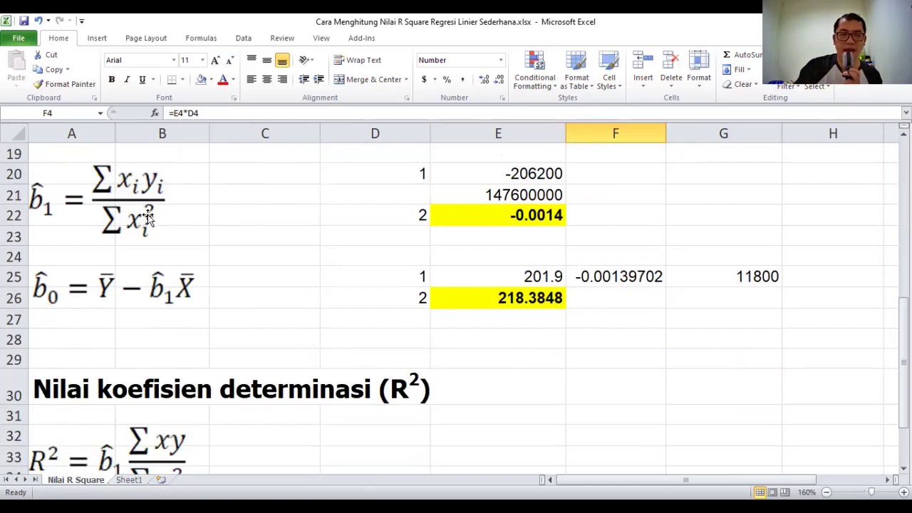
pyautogui.scroll(-1, 168, 412)
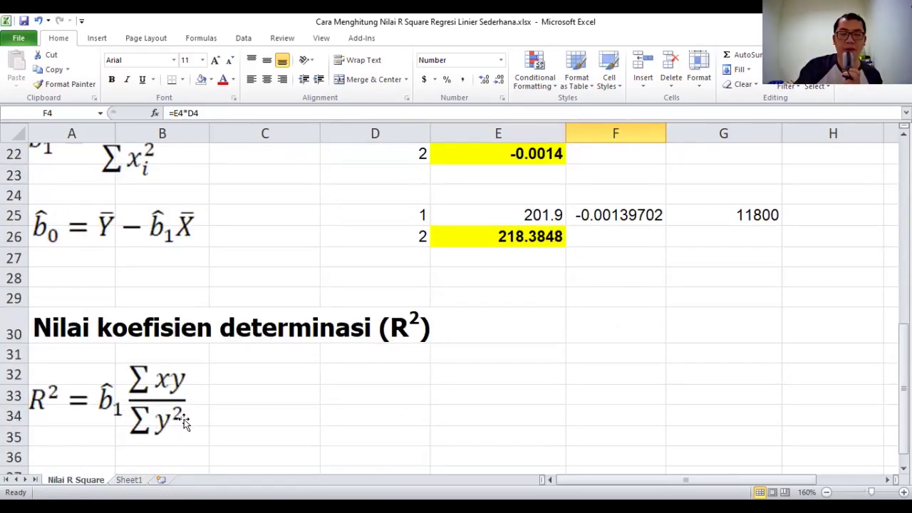
pyautogui.scroll(3, 322, 396)
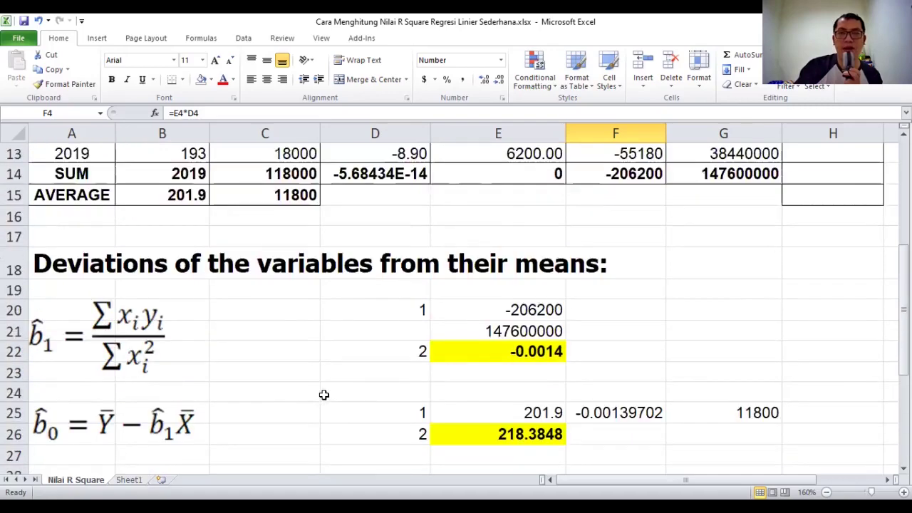
pyautogui.scroll(4, 324, 395)
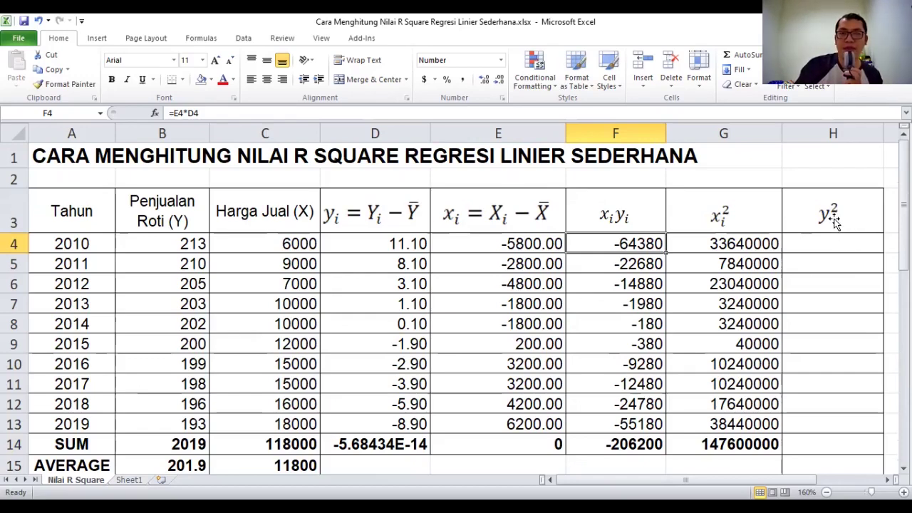
# Enter =D4^2 in H4 to square the 2010 y deviation, giving 123.21
pyautogui.click(826, 241)
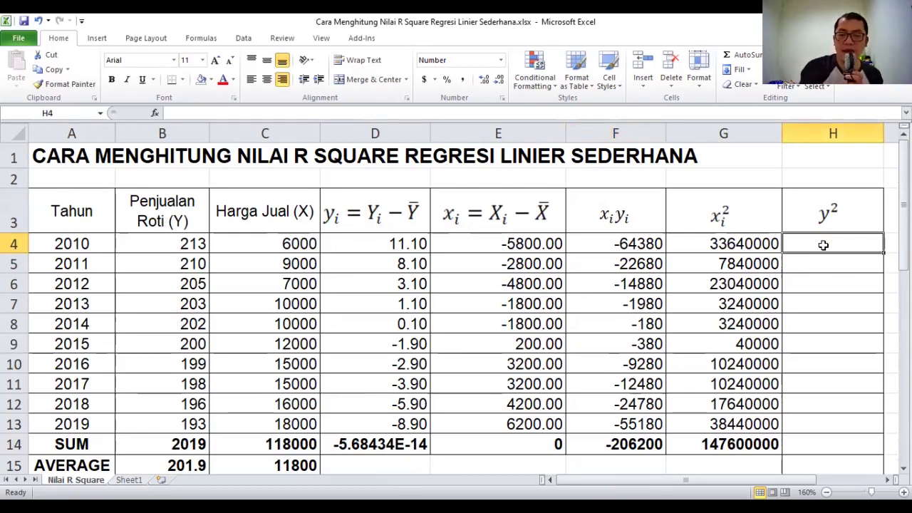
pyautogui.write('=')
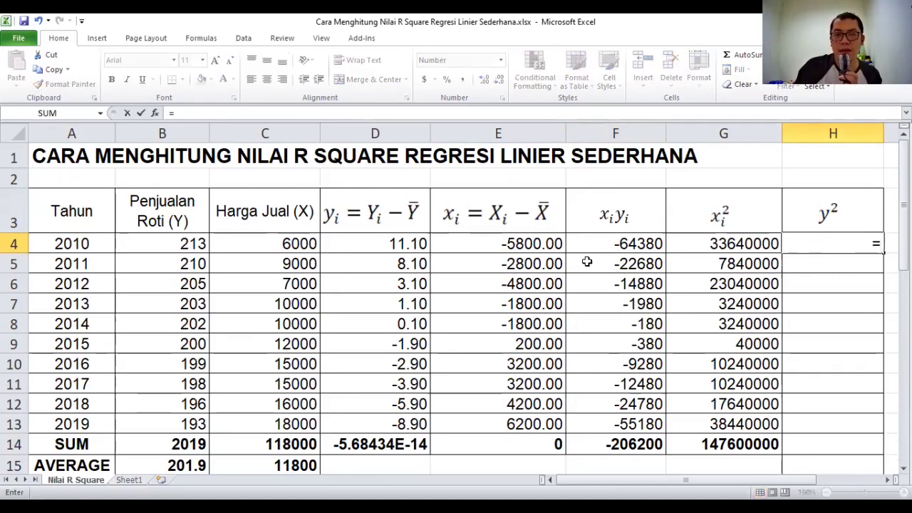
pyautogui.click(388, 245)
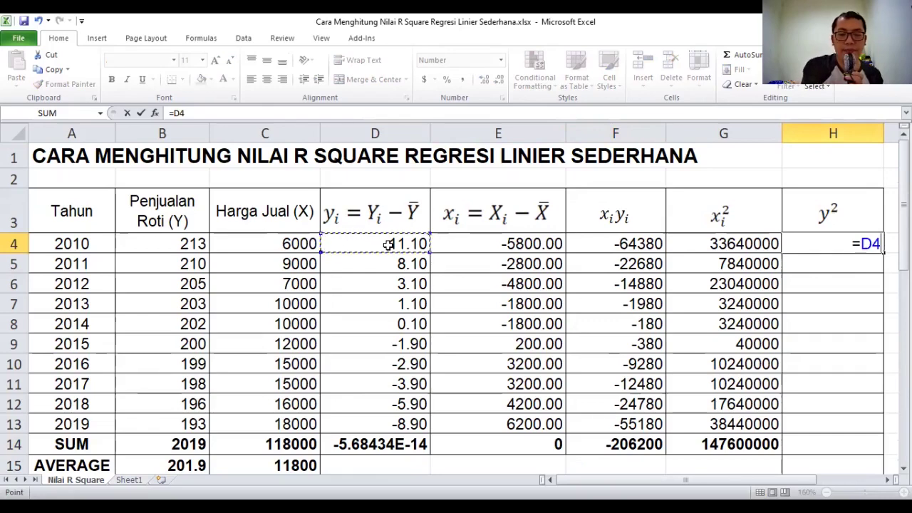
pyautogui.write('^')
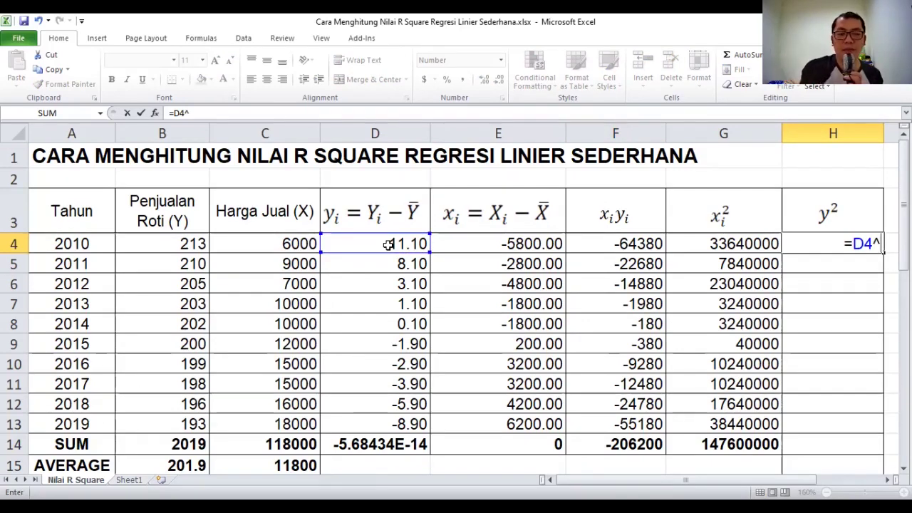
pyautogui.write('2')
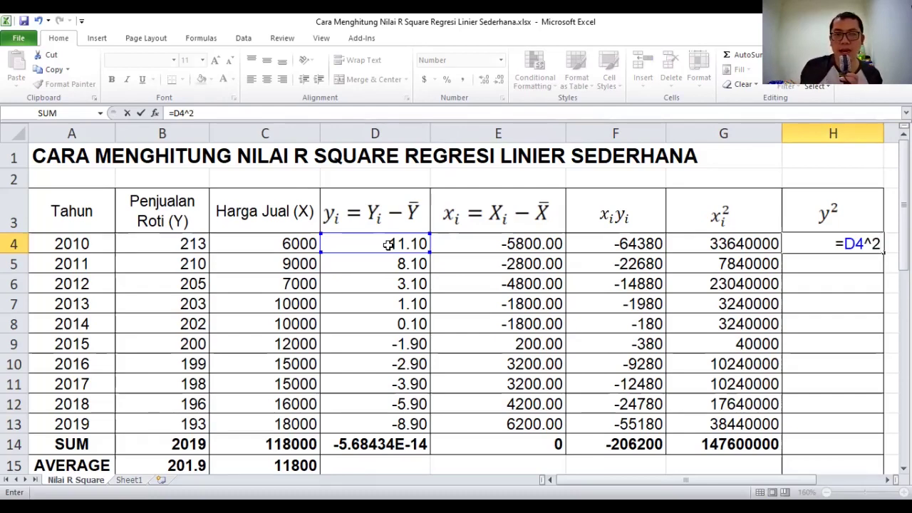
pyautogui.press('Return')
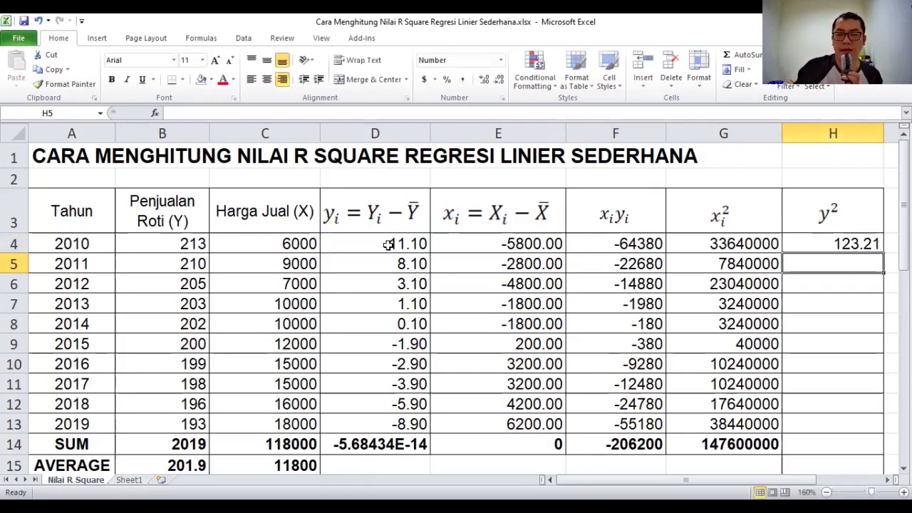
# Fill the y² formula down through 2019 and total the column in H14 as 340.9
pyautogui.scroll(-1, 827, 187)
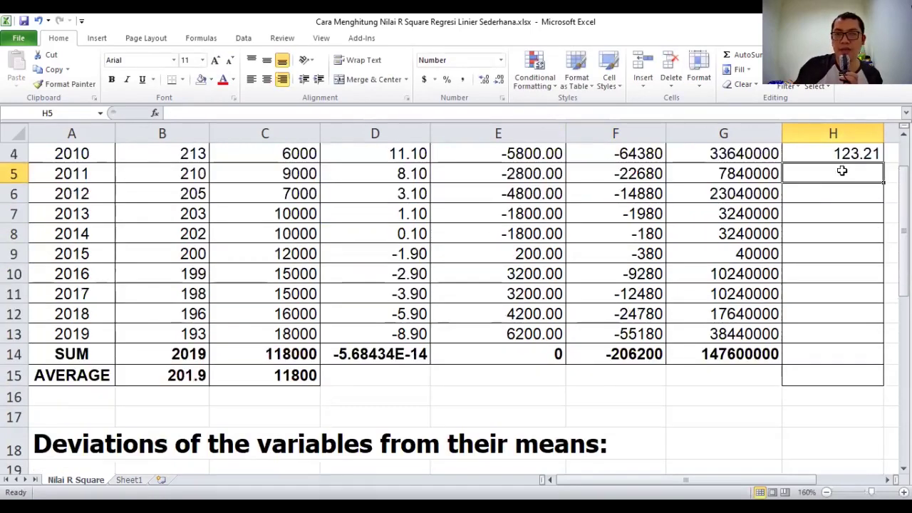
pyautogui.scroll(1, 841, 171)
pyautogui.click(875, 246)
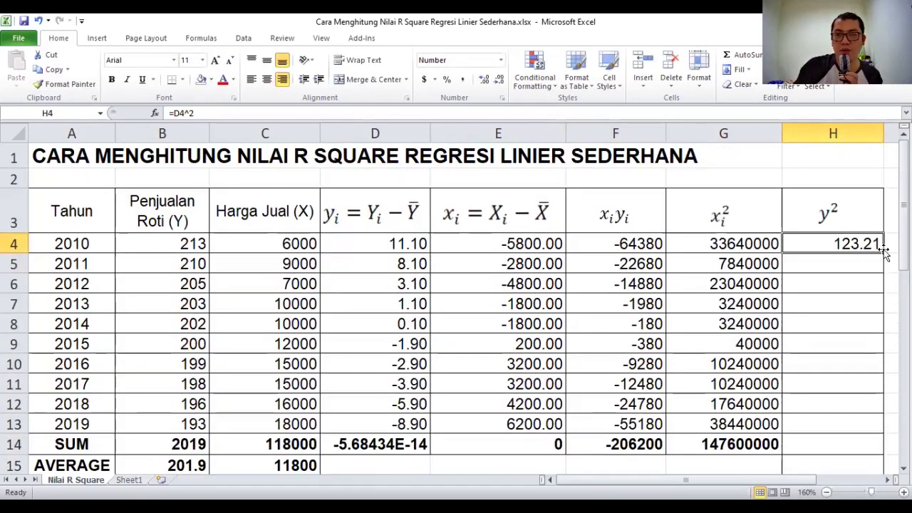
pyautogui.moveTo(883, 253)
pyautogui.mouseDown()
pyautogui.moveTo(881, 427)
pyautogui.moveTo(848, 434)
pyautogui.mouseUp()
pyautogui.click(757, 448)
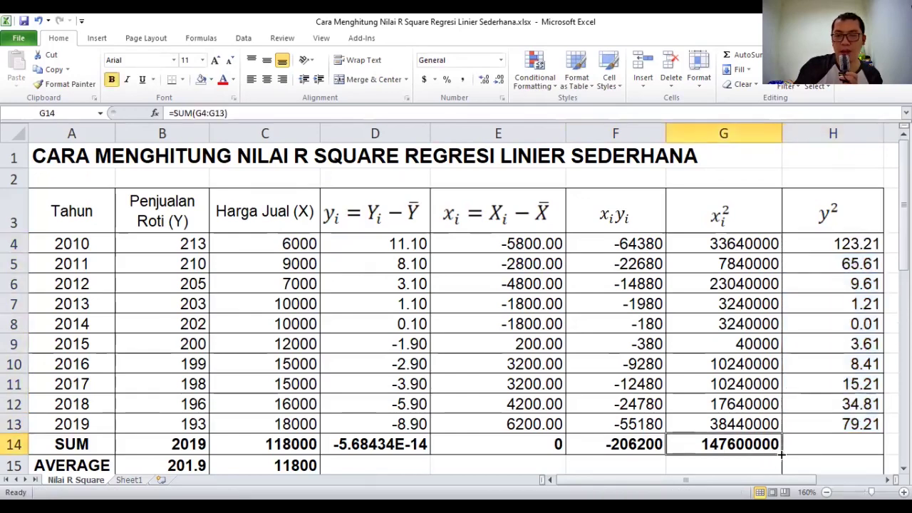
pyautogui.moveTo(781, 454); pyautogui.dragTo(781, 453)
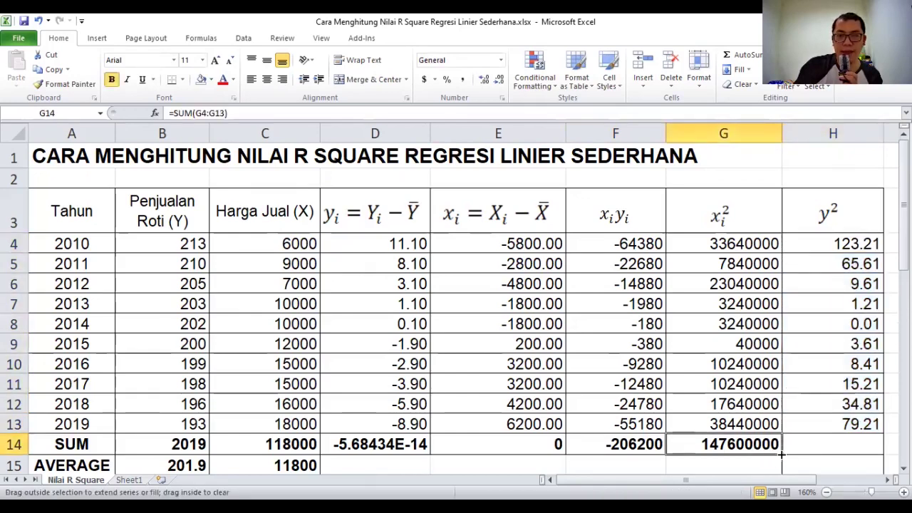
pyautogui.moveTo(839, 450); pyautogui.dragTo(839, 451)
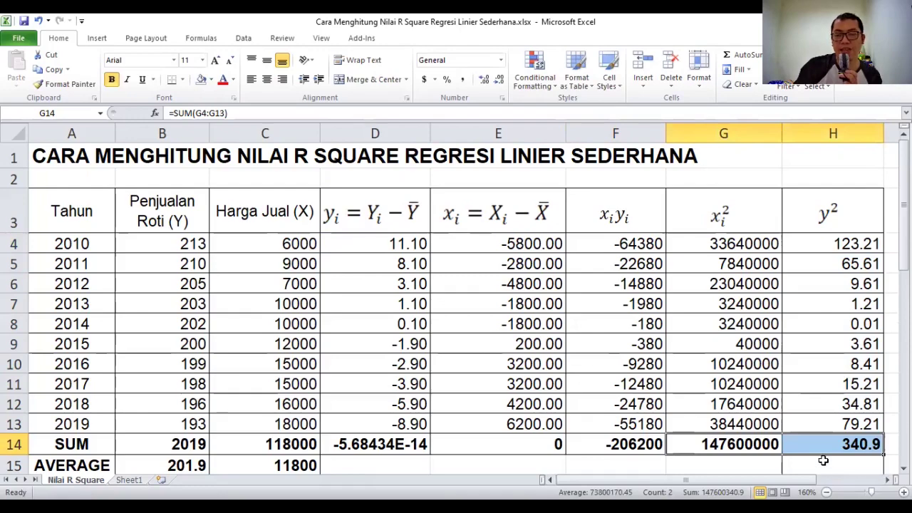
# Scroll down to the R² section and select cell D33
pyautogui.scroll(-2, 823, 456)
pyautogui.scroll(-1, 823, 452)
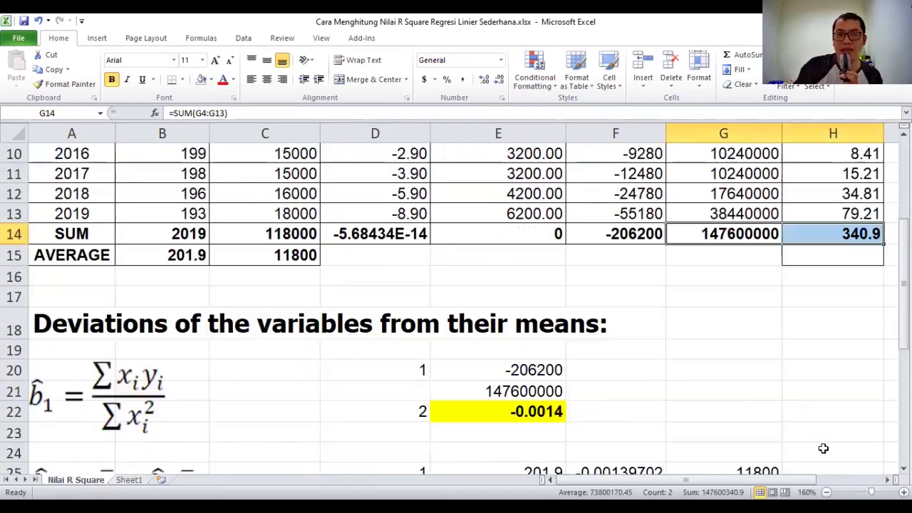
pyautogui.scroll(-1, 822, 449)
pyautogui.scroll(-2, 823, 449)
pyautogui.scroll(-1, 823, 448)
pyautogui.scroll(-1, 822, 448)
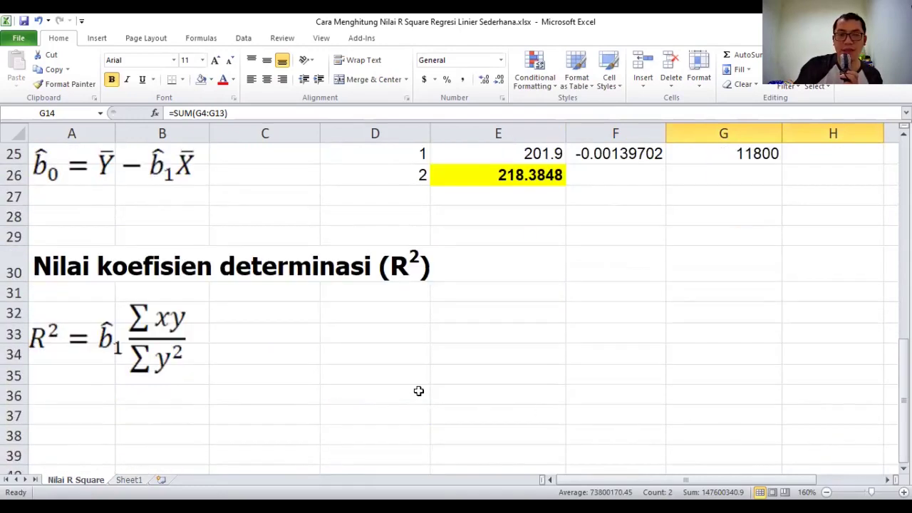
pyautogui.click(312, 332)
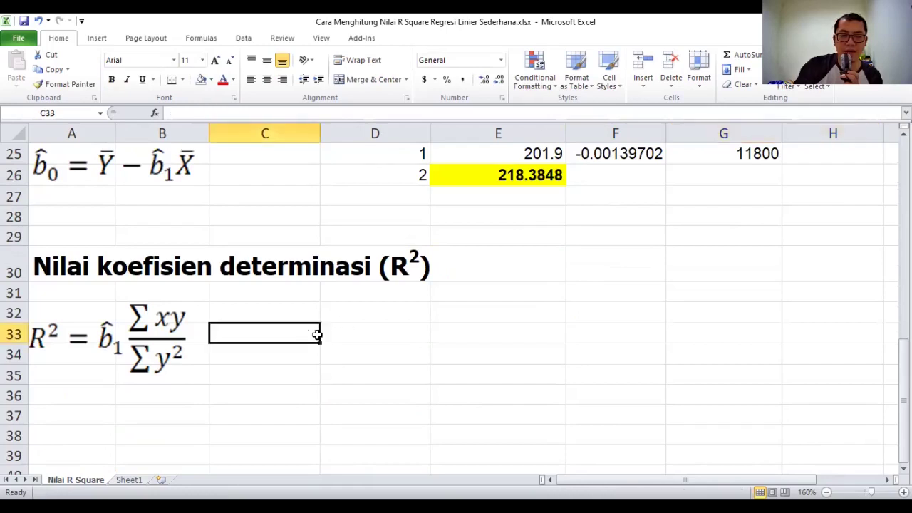
pyautogui.click(341, 332)
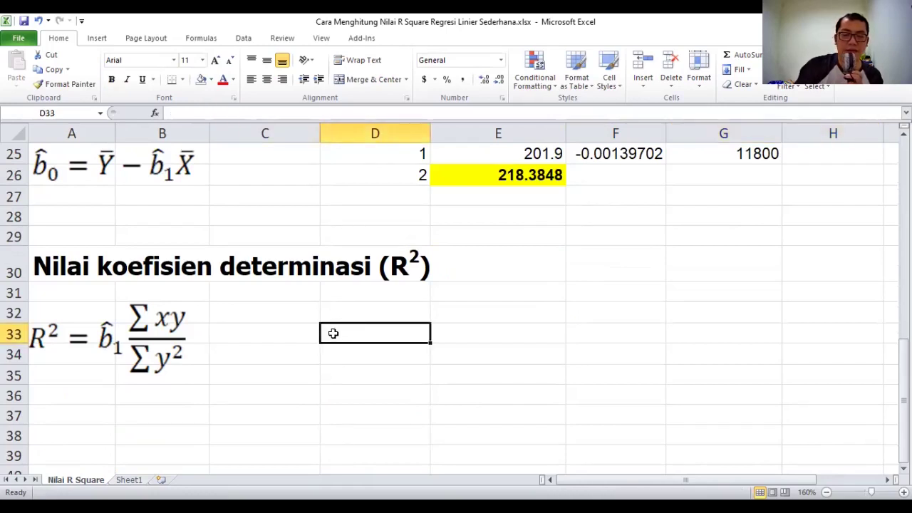
# Enter =E22*(F14/H14) in D33, returning an R² of 0.845014115
pyautogui.write('=')
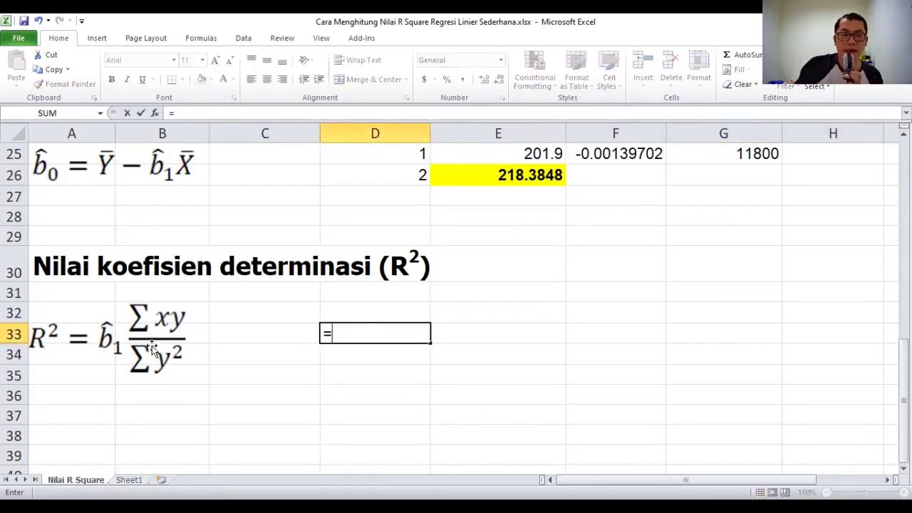
pyautogui.scroll(1, 121, 350)
pyautogui.scroll(1, 167, 332)
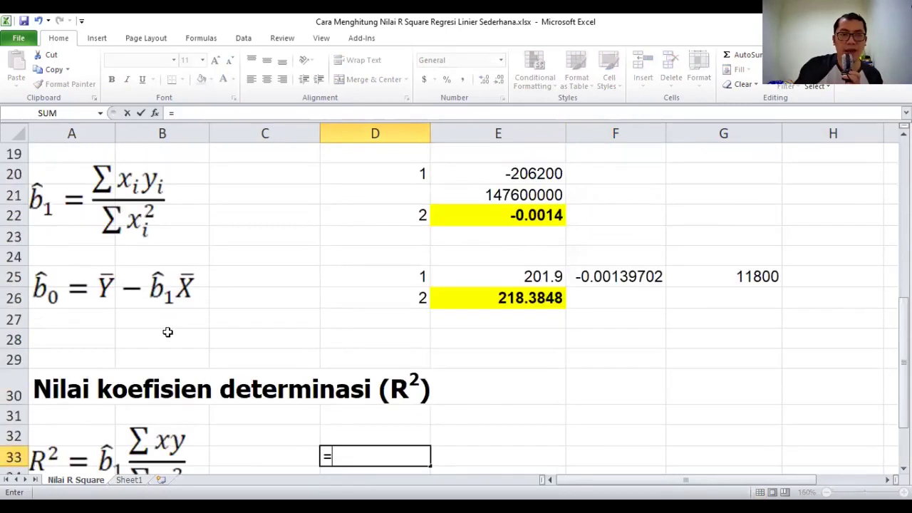
pyautogui.click(503, 220)
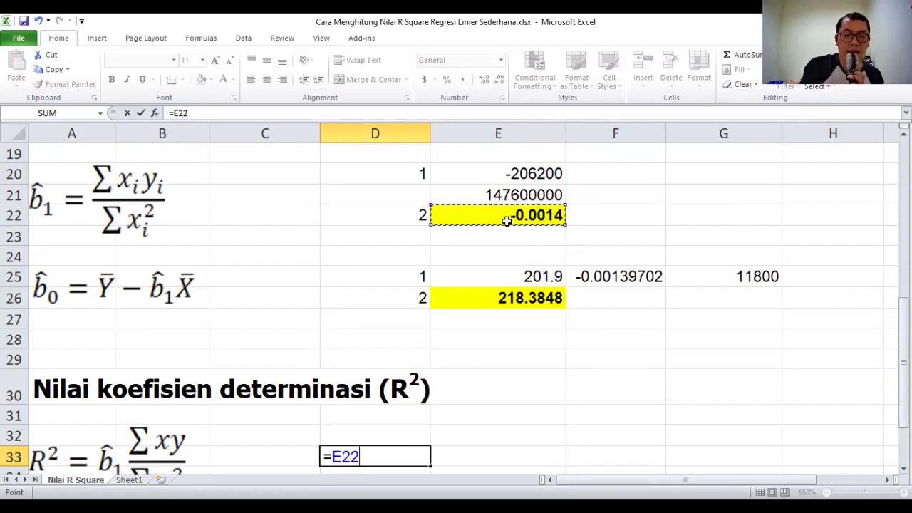
pyautogui.write('*')
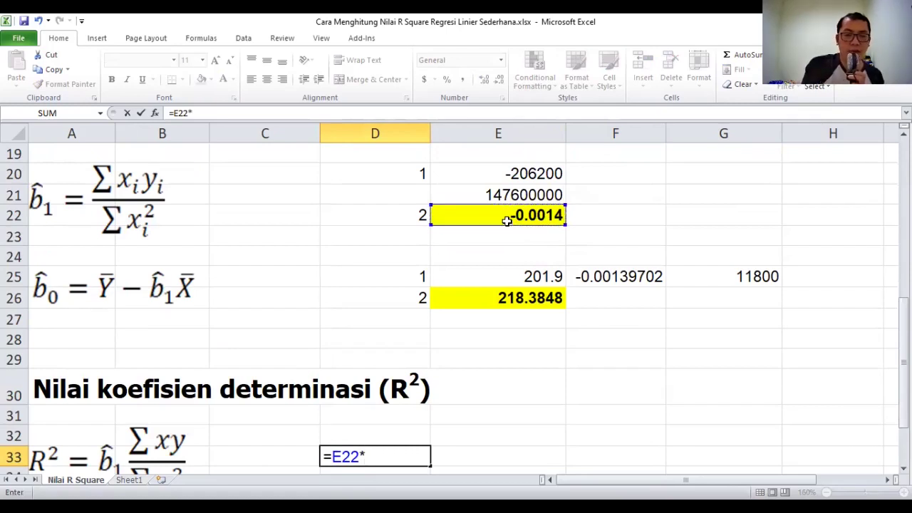
pyautogui.write('(')
pyautogui.scroll(-1, 230, 389)
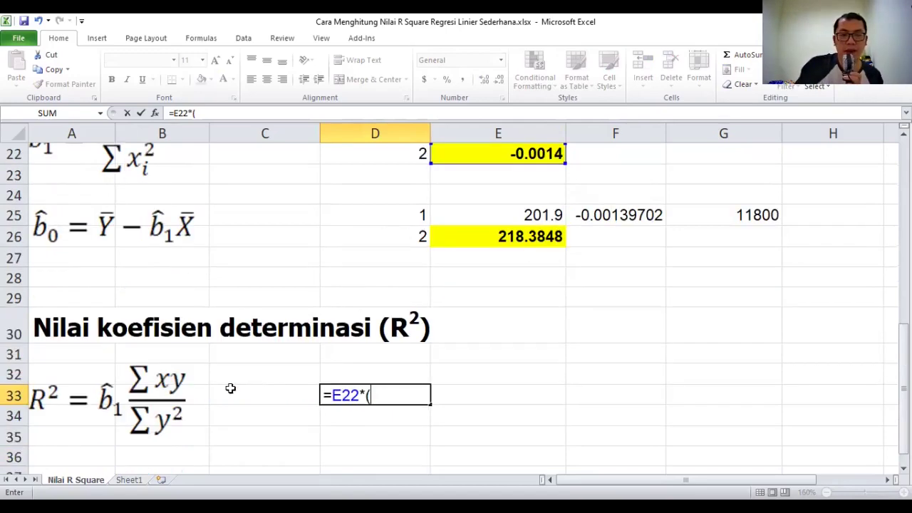
pyautogui.scroll(1, 428, 359)
pyautogui.scroll(2, 435, 356)
pyautogui.scroll(3, 456, 349)
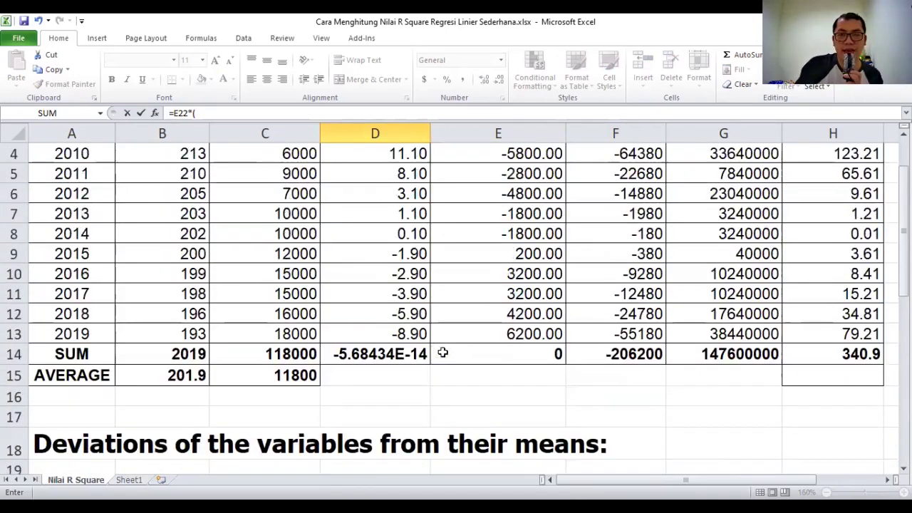
pyautogui.scroll(1, 446, 350)
pyautogui.scroll(-1, 587, 350)
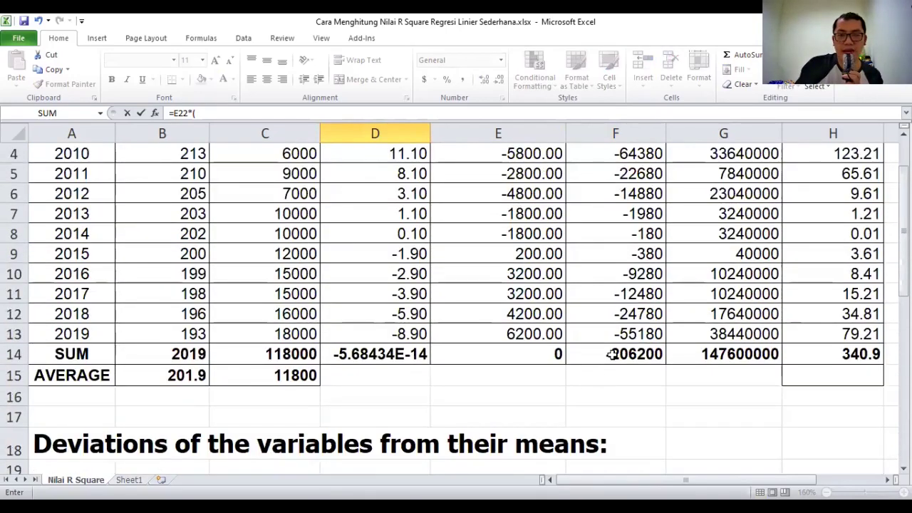
pyautogui.click(612, 354)
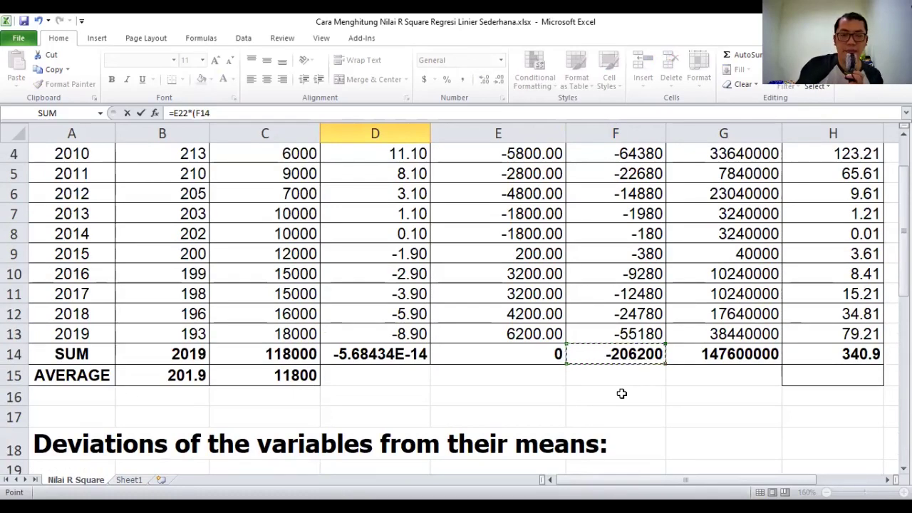
pyautogui.write('/')
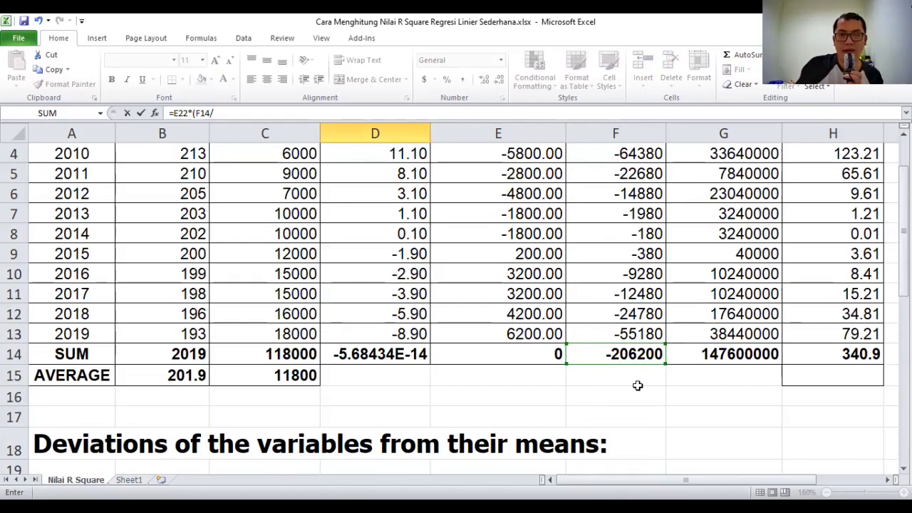
pyautogui.scroll(-2, 638, 385)
pyautogui.scroll(-3, 638, 386)
pyautogui.scroll(-1, 638, 386)
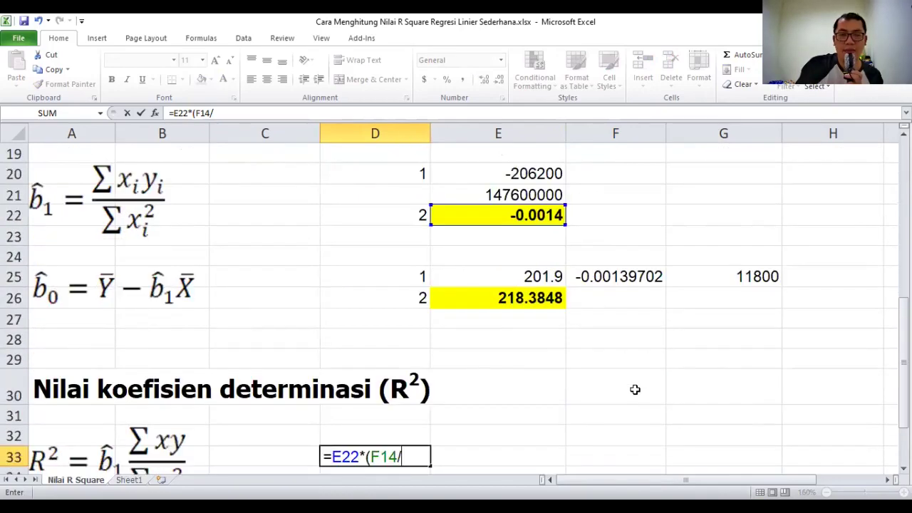
pyautogui.scroll(-1, 634, 388)
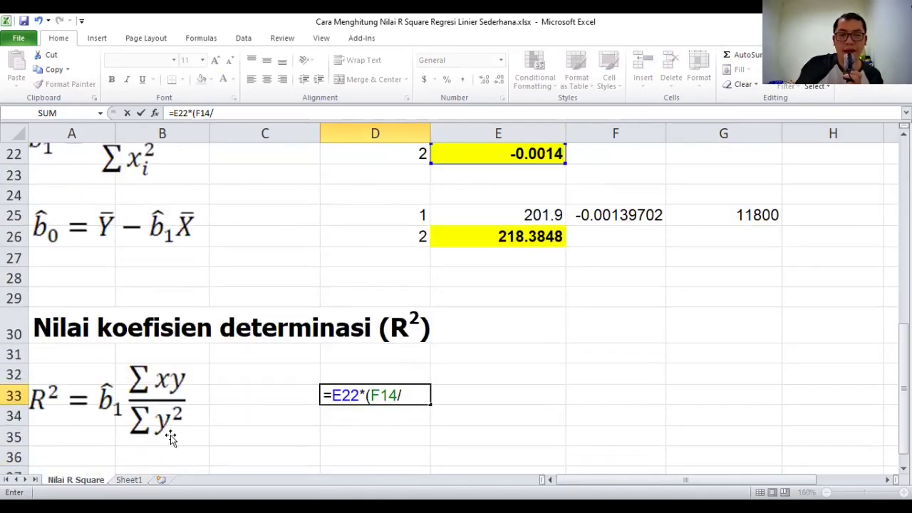
pyautogui.scroll(1, 332, 433)
pyautogui.scroll(3, 334, 432)
pyautogui.scroll(1, 334, 432)
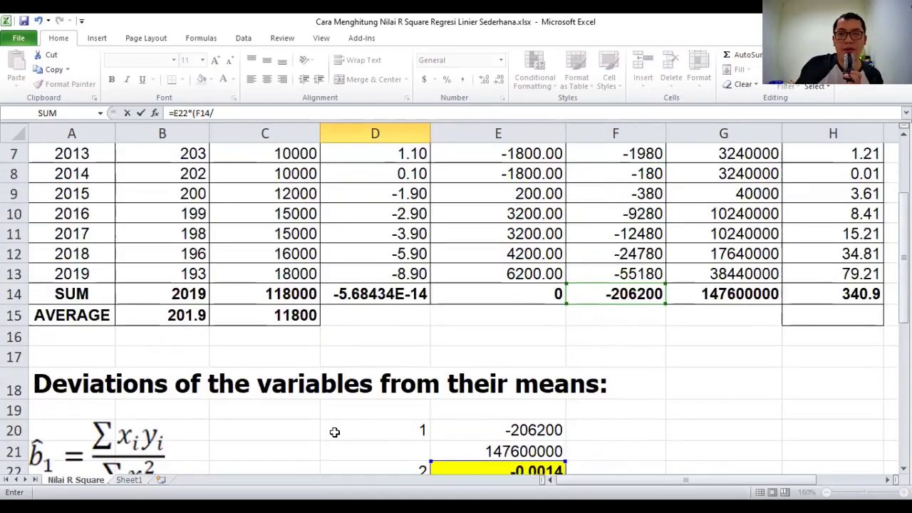
pyautogui.scroll(1, 334, 432)
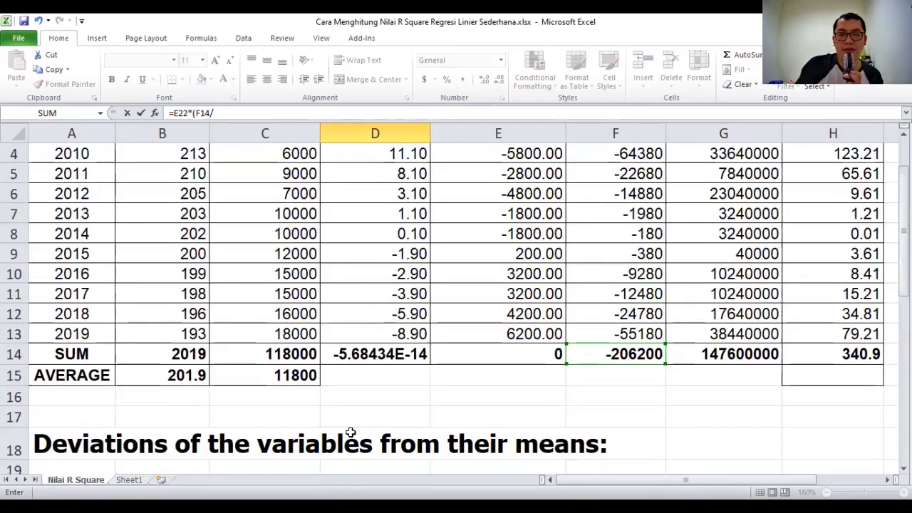
pyautogui.click(823, 353)
pyautogui.scroll(-1, 751, 406)
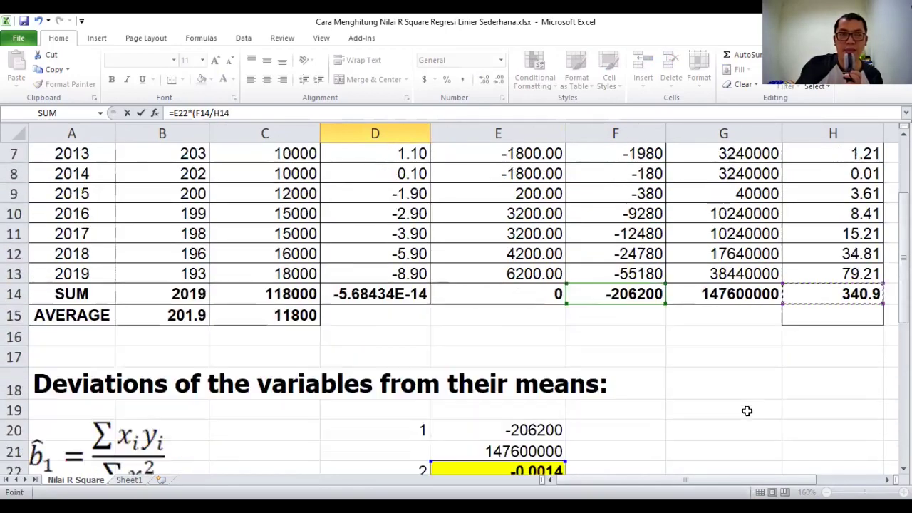
pyautogui.scroll(-2, 748, 417)
pyautogui.scroll(-2, 748, 413)
pyautogui.scroll(-2, 747, 410)
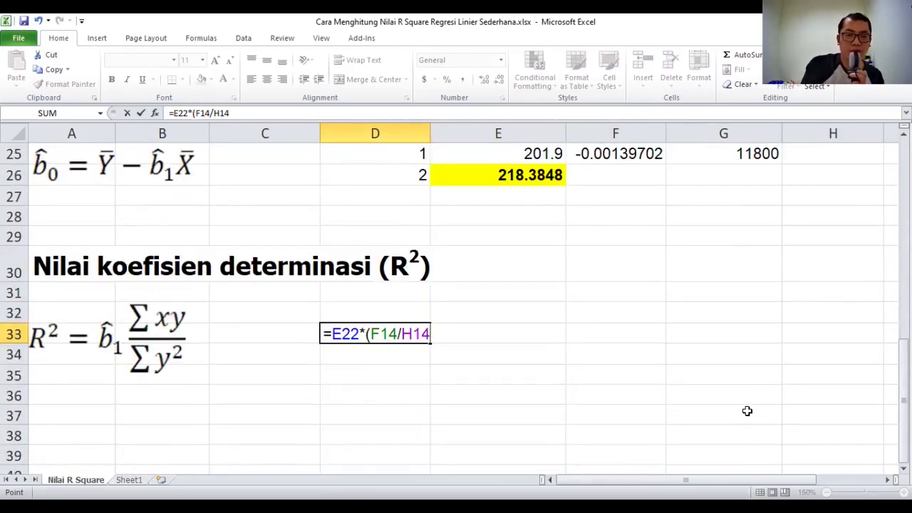
pyautogui.write(')')
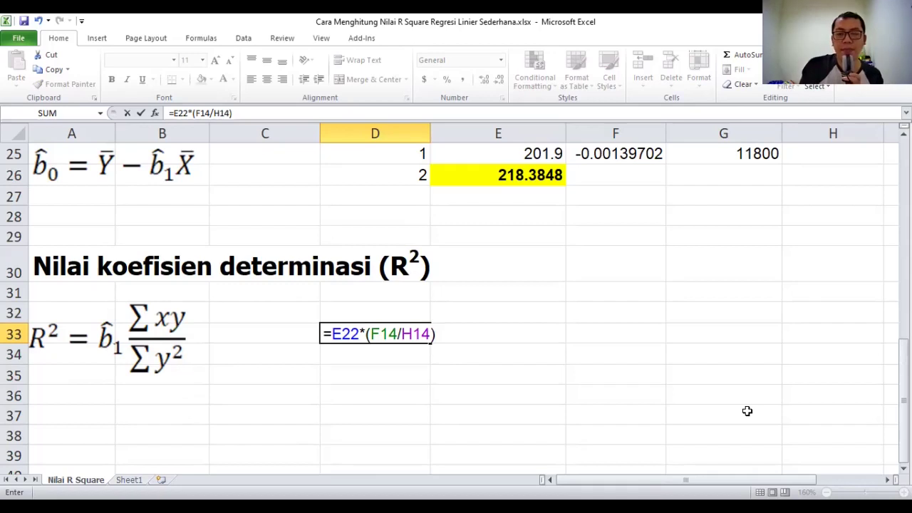
pyautogui.press('Return')
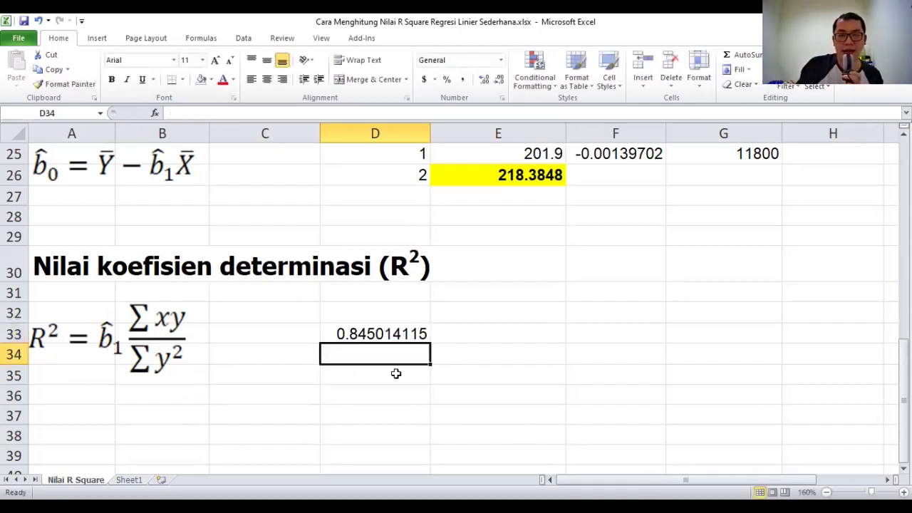
# Make the 0.845014115 in D33 bold with a yellow fill
pyautogui.click(349, 335)
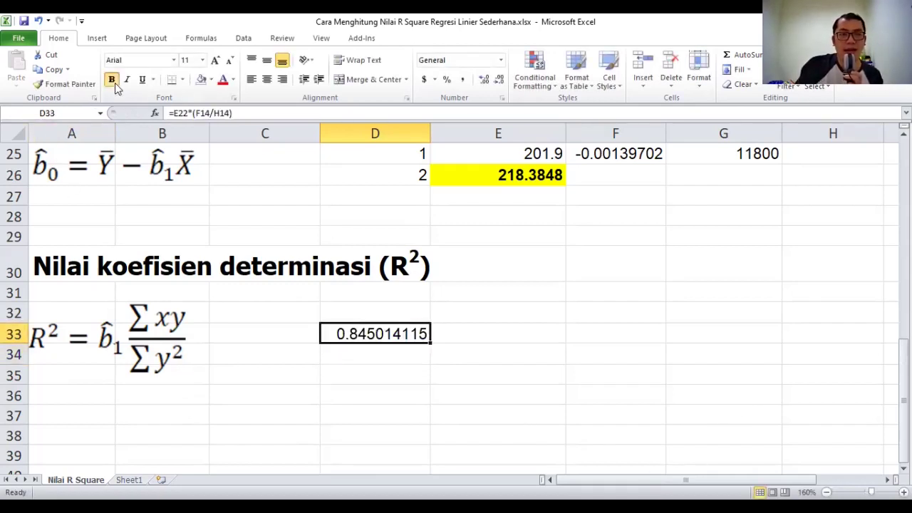
pyautogui.hotkey('ctrl', 'b')
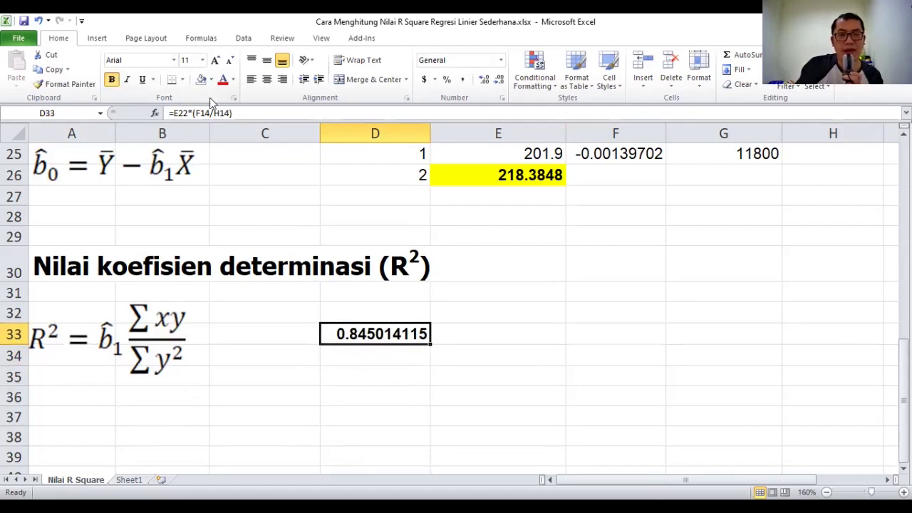
pyautogui.click(212, 81)
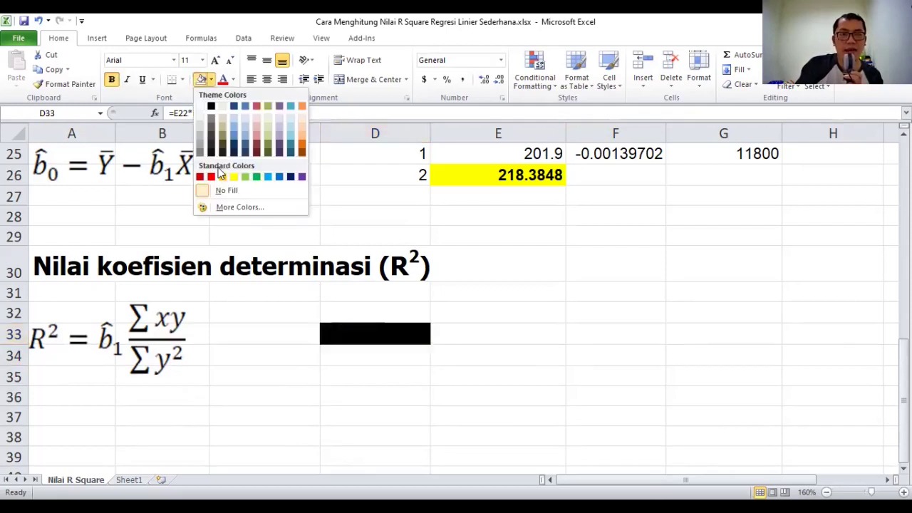
pyautogui.click(233, 178)
pyautogui.click(392, 353)
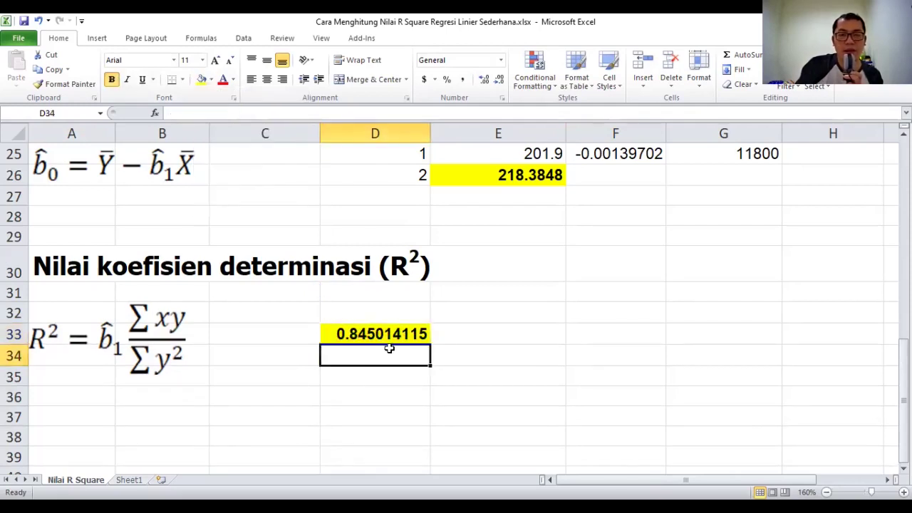
pyautogui.click(377, 376)
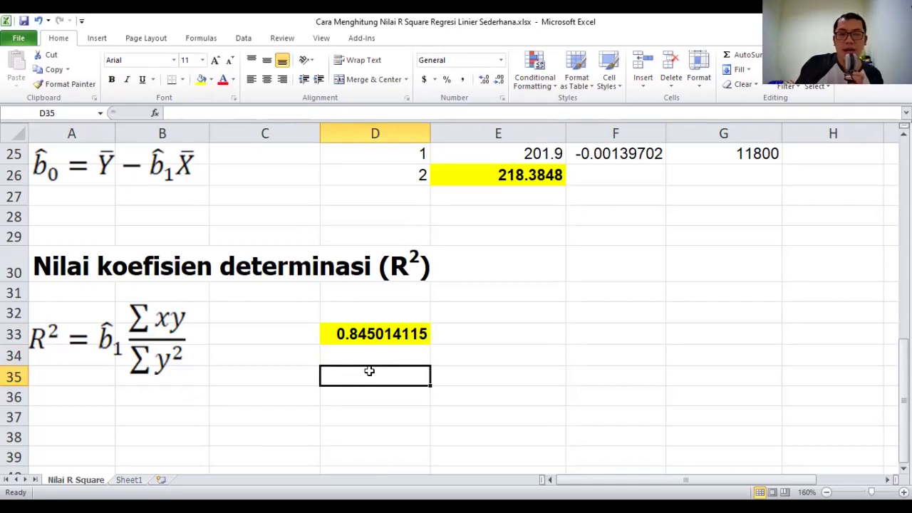
pyautogui.scroll(4, 369, 370)
pyautogui.scroll(1, 369, 371)
pyautogui.scroll(2, 370, 370)
pyautogui.scroll(1, 369, 371)
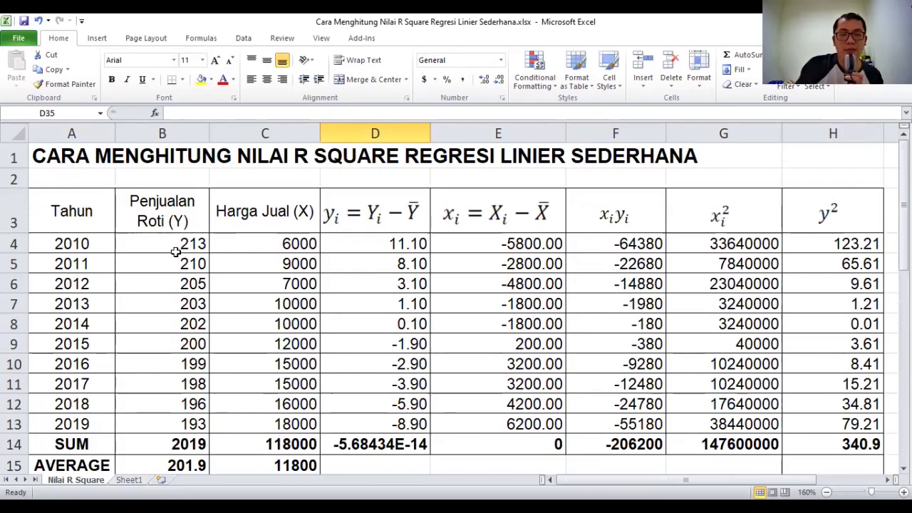
pyautogui.scroll(-4, 183, 265)
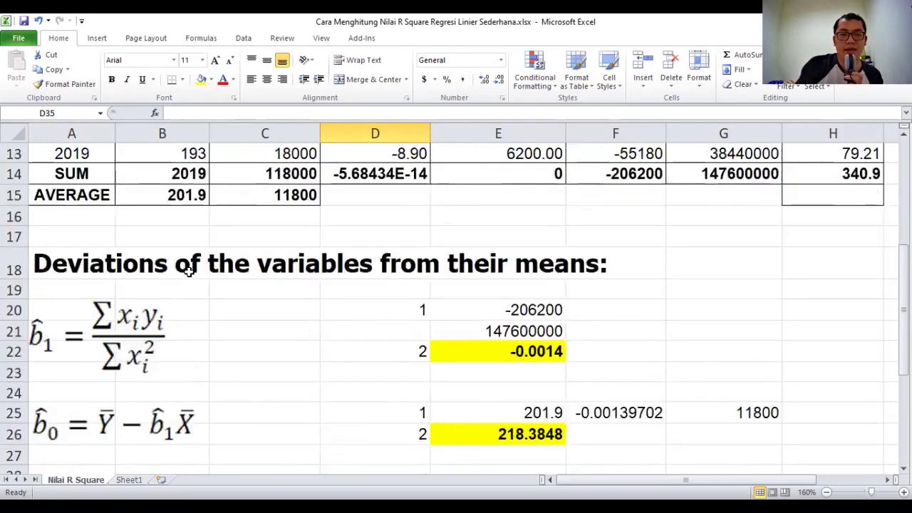
pyautogui.scroll(-3, 185, 270)
pyautogui.scroll(-2, 189, 272)
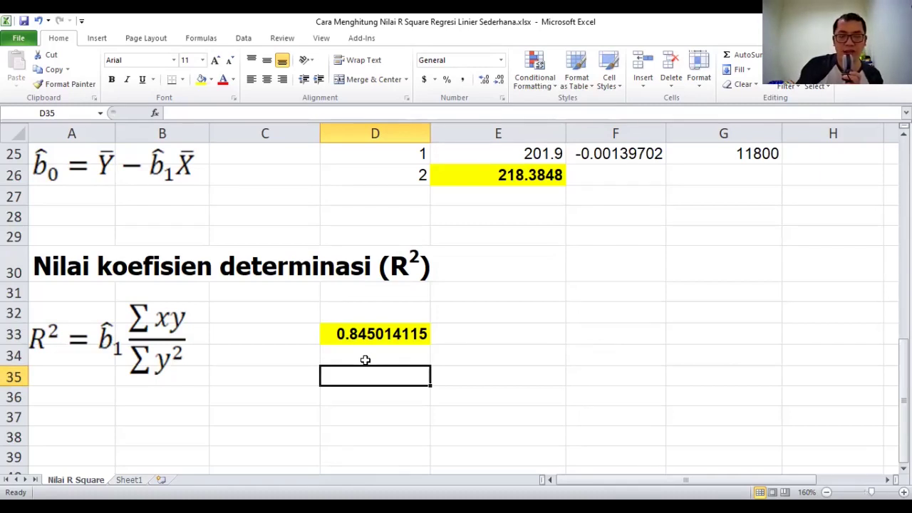
pyautogui.click(343, 331)
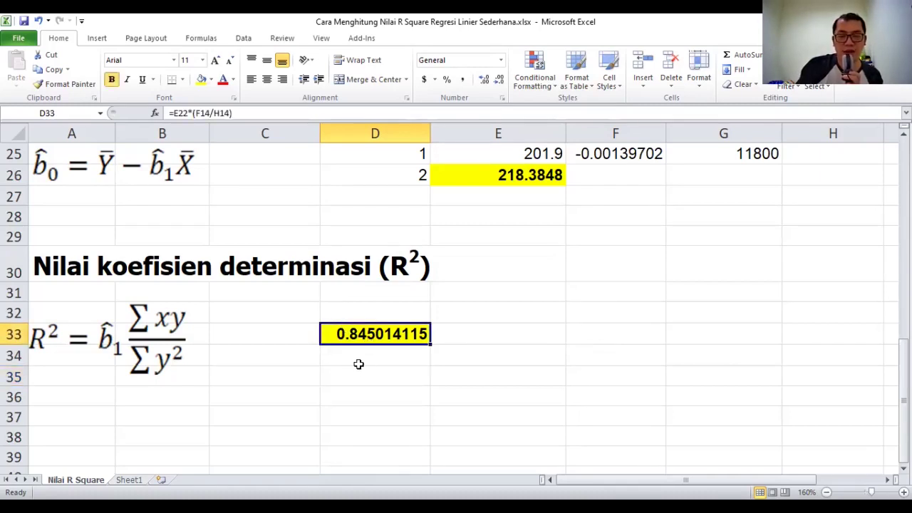